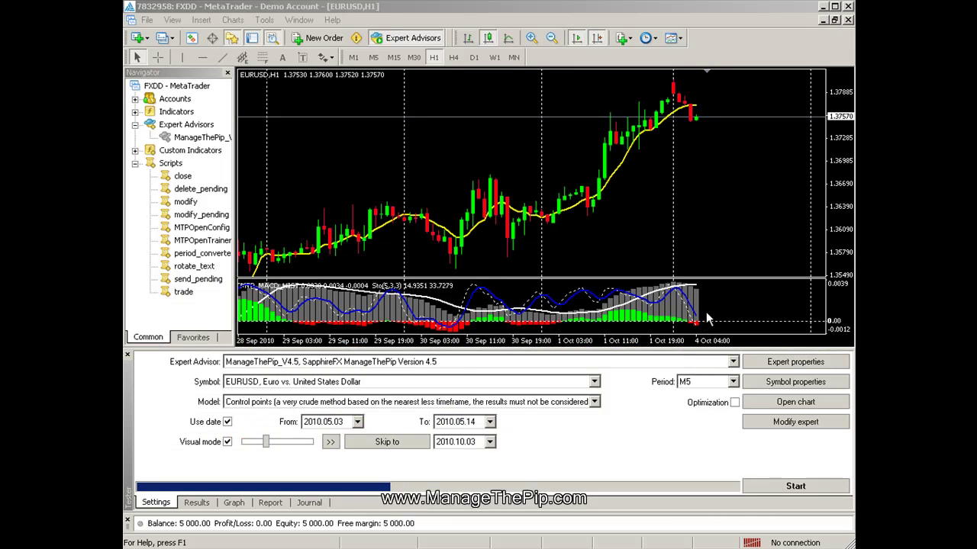
Open Manage The Pips, load the tester's test.set profile, and enable the Lock In method
{"action": "left_click", "coordinate": [668, 261]}
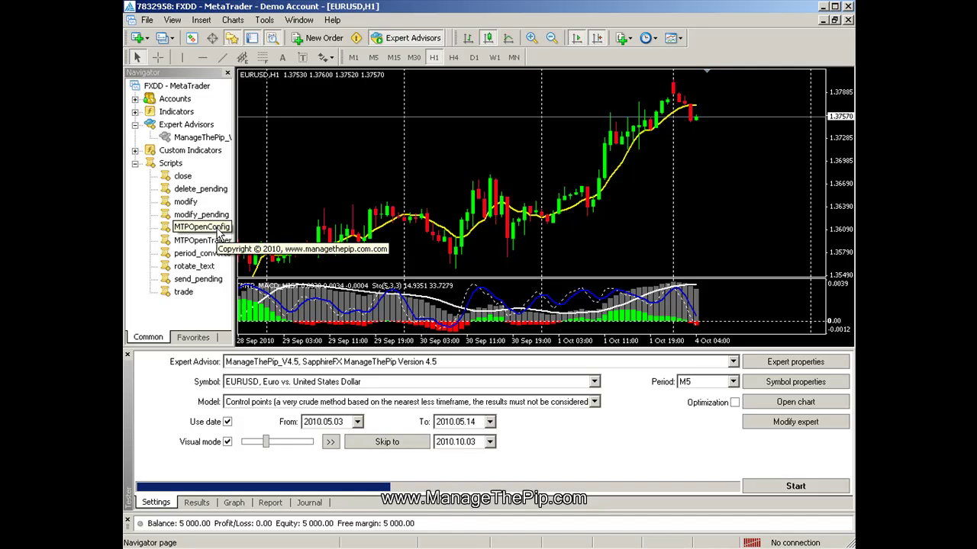
{"action": "left_click", "coordinate": [222, 229]}
{"action": "double_click", "coordinate": [219, 232]}
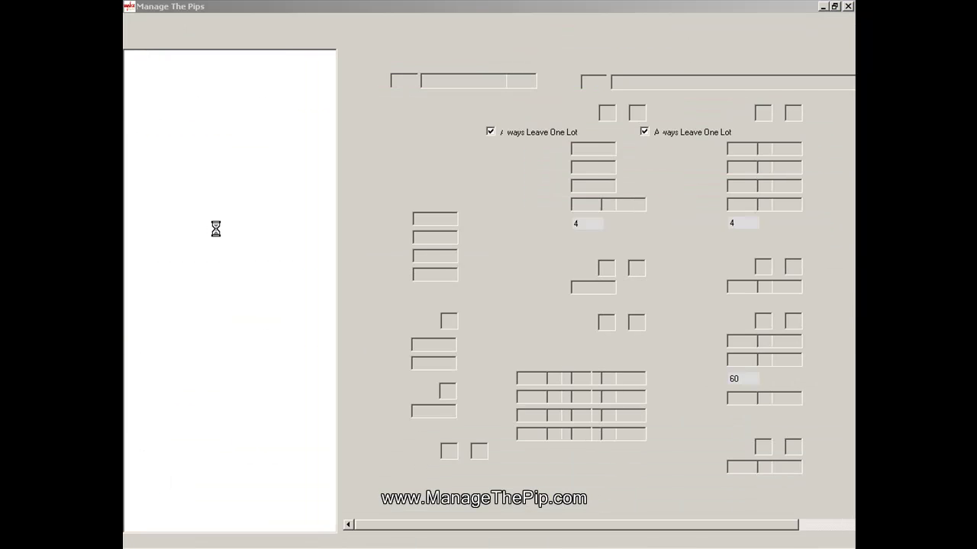
{"action": "left_click_drag", "start_coordinate": [337, 291], "coordinate": [256, 290]}
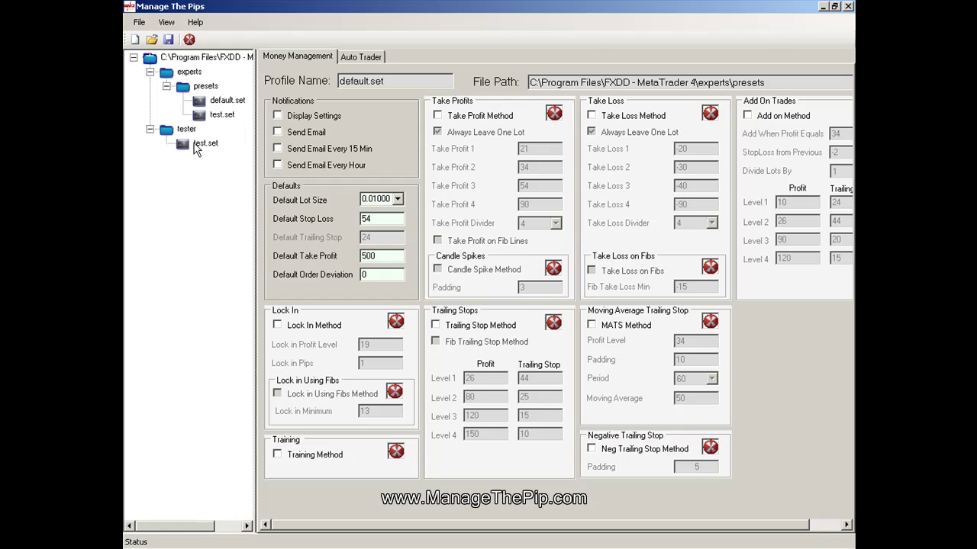
{"action": "left_click", "coordinate": [204, 143]}
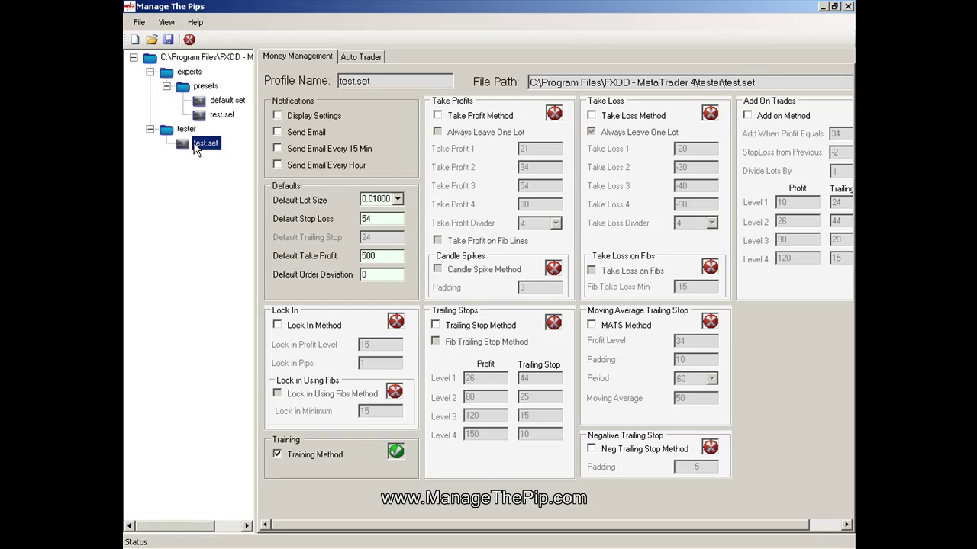
{"action": "left_click", "coordinate": [277, 325]}
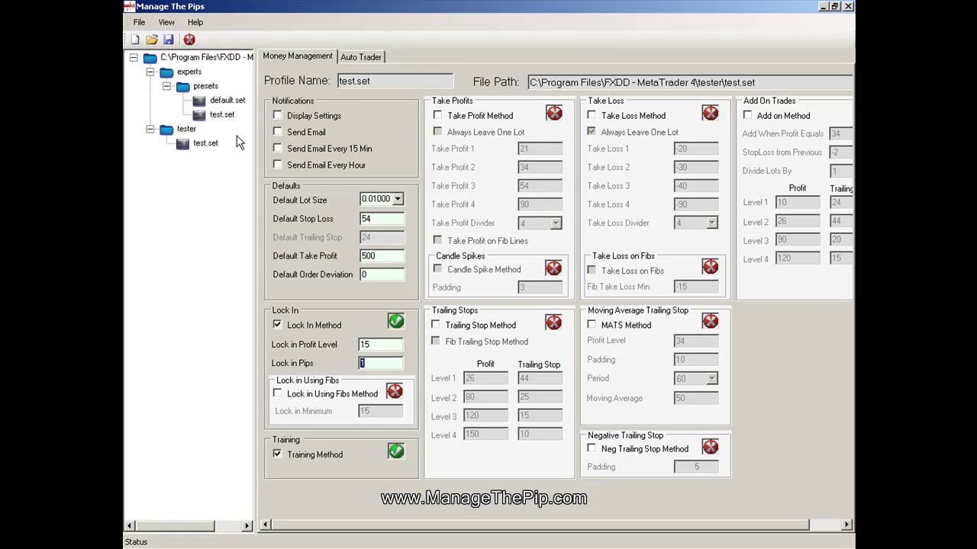
Load test.set into the ManageThePip expert's inputs and launch the Manage The Pip Trainer
{"action": "left_click", "coordinate": [189, 39]}
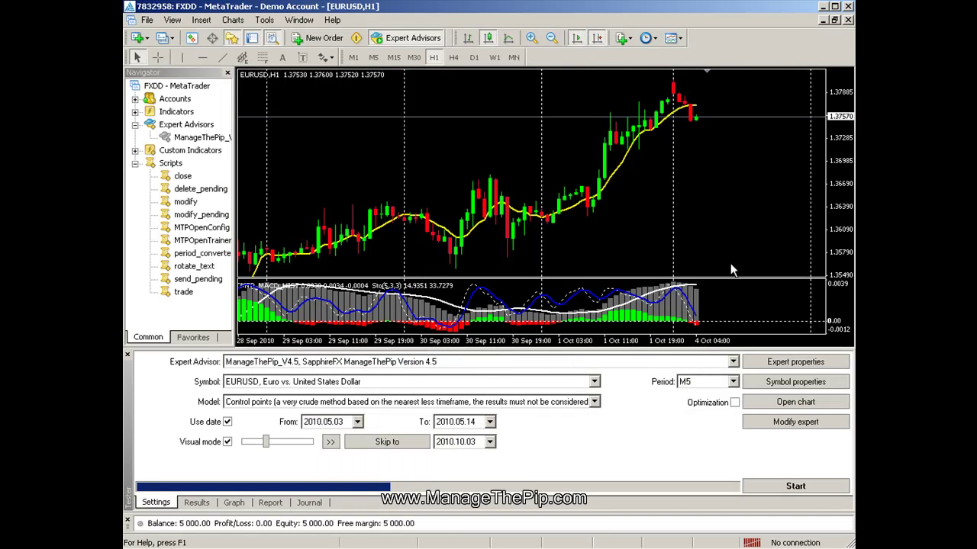
{"action": "left_click", "coordinate": [773, 364]}
{"action": "left_click", "coordinate": [575, 344]}
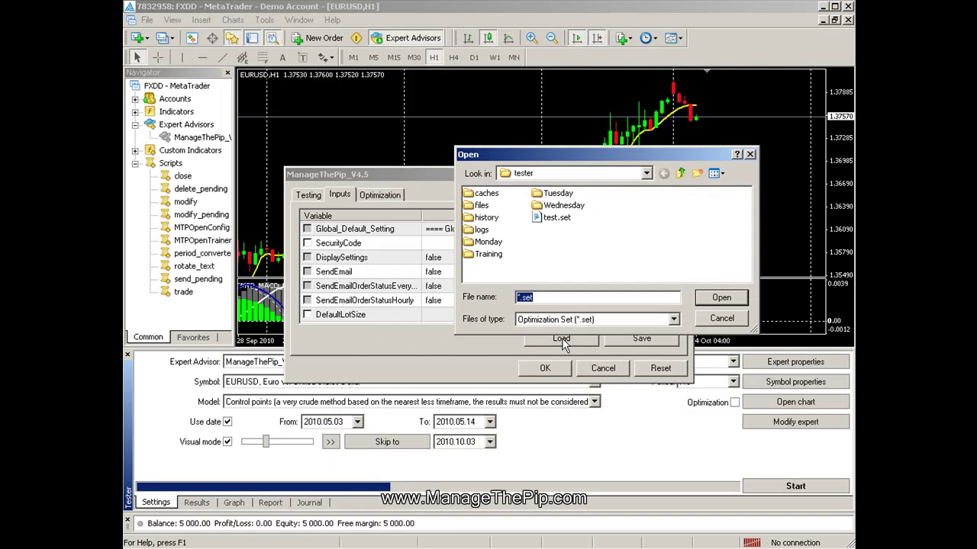
{"action": "left_click", "coordinate": [557, 219]}
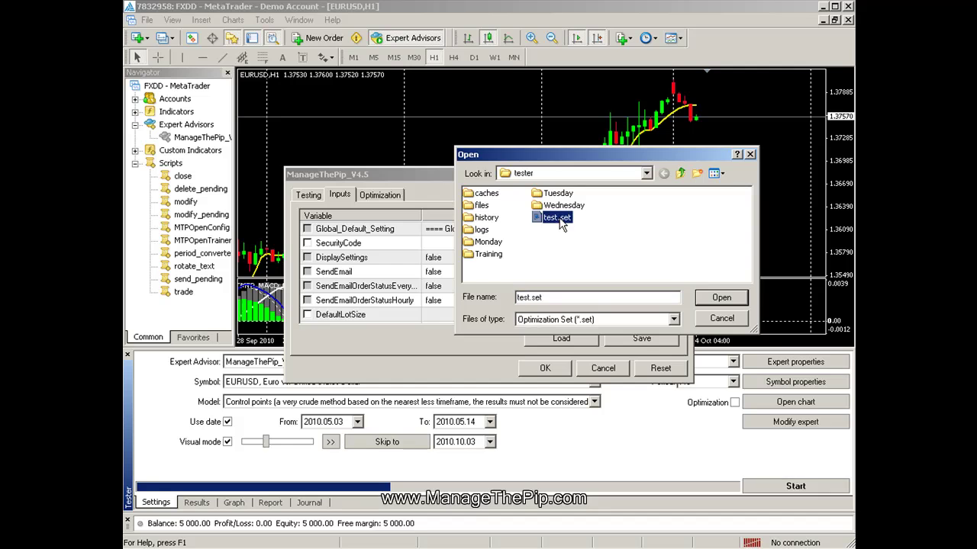
{"action": "left_click", "coordinate": [721, 298]}
{"action": "left_click", "coordinate": [536, 373]}
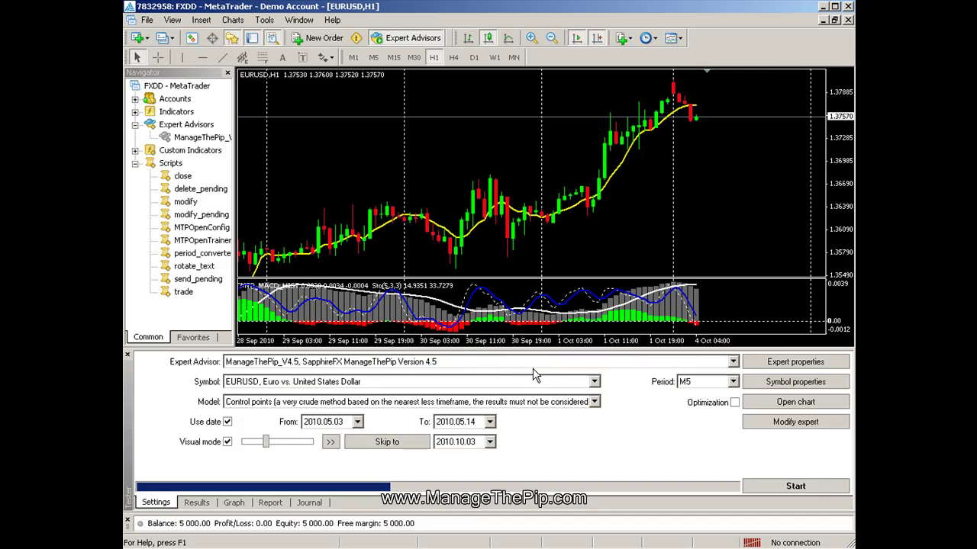
{"action": "double_click", "coordinate": [199, 241]}
Start the EURUSD M5 visual backtest and apply the Testtemplate chart template
{"action": "left_click", "coordinate": [796, 486]}
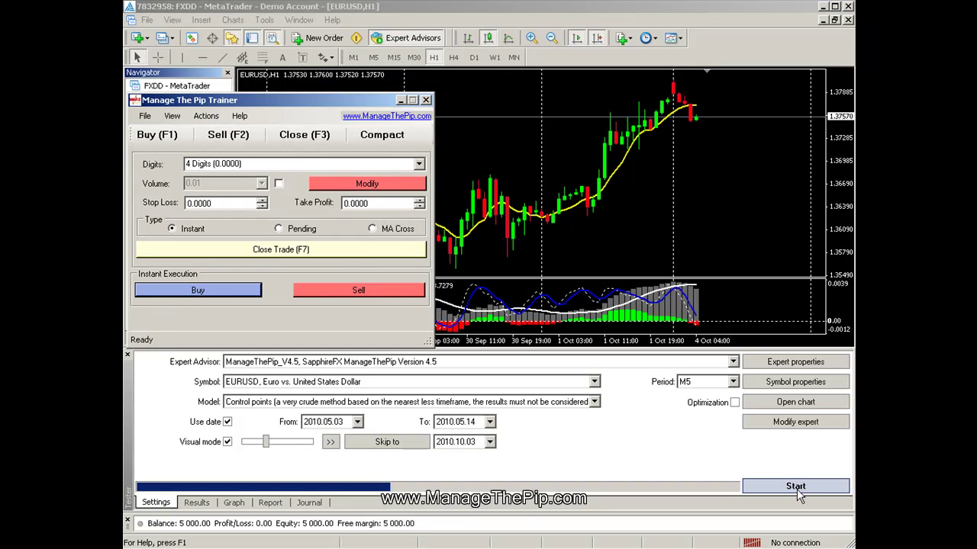
{"action": "right_click", "coordinate": [619, 175]}
{"action": "mouse_move", "coordinate": [671, 237]}
{"action": "left_click", "coordinate": [785, 424]}
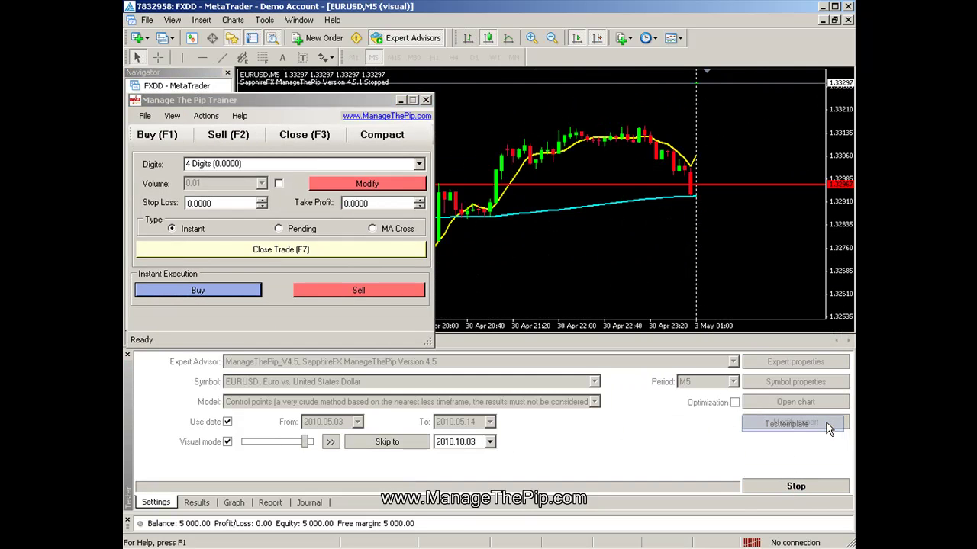
Open a sell trade in the running test, pause, and measure its distance from entry
{"action": "left_click", "coordinate": [331, 444]}
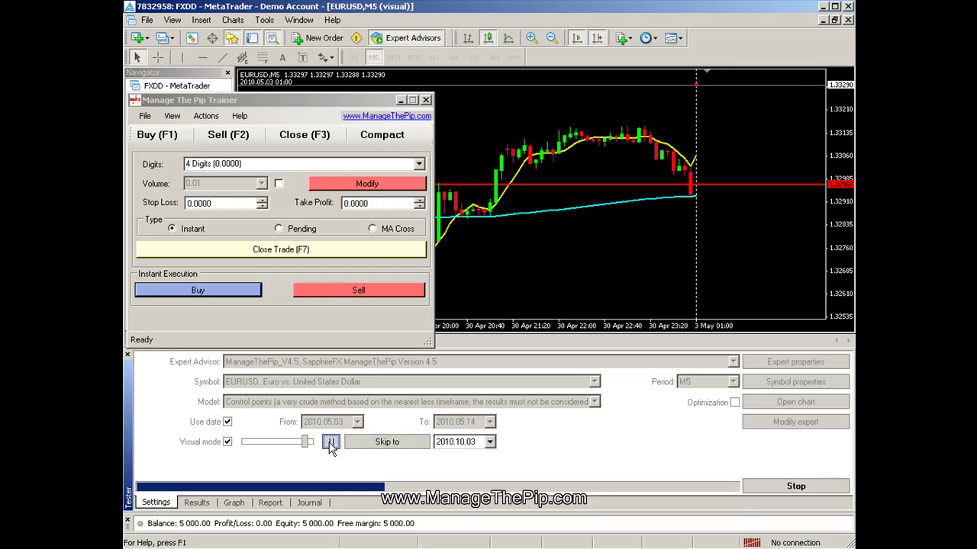
{"action": "left_click", "coordinate": [356, 290]}
{"action": "left_click", "coordinate": [331, 443]}
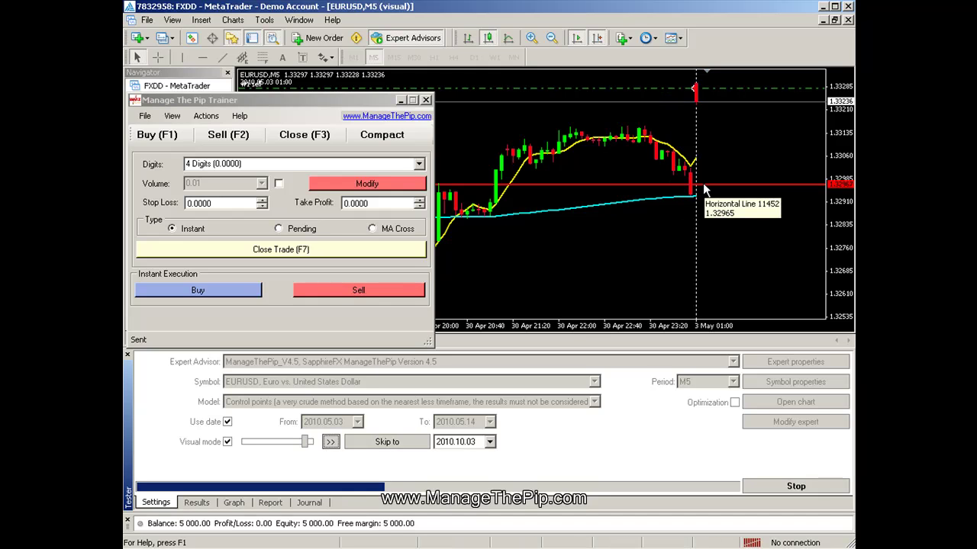
{"action": "middle_click", "coordinate": [719, 88]}
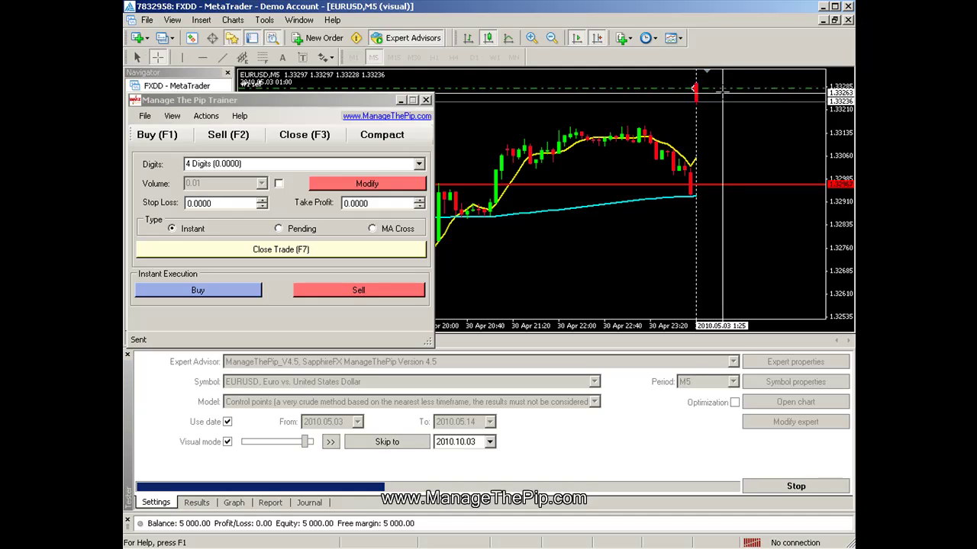
{"action": "left_click_drag", "start_coordinate": [719, 87], "coordinate": [720, 140]}
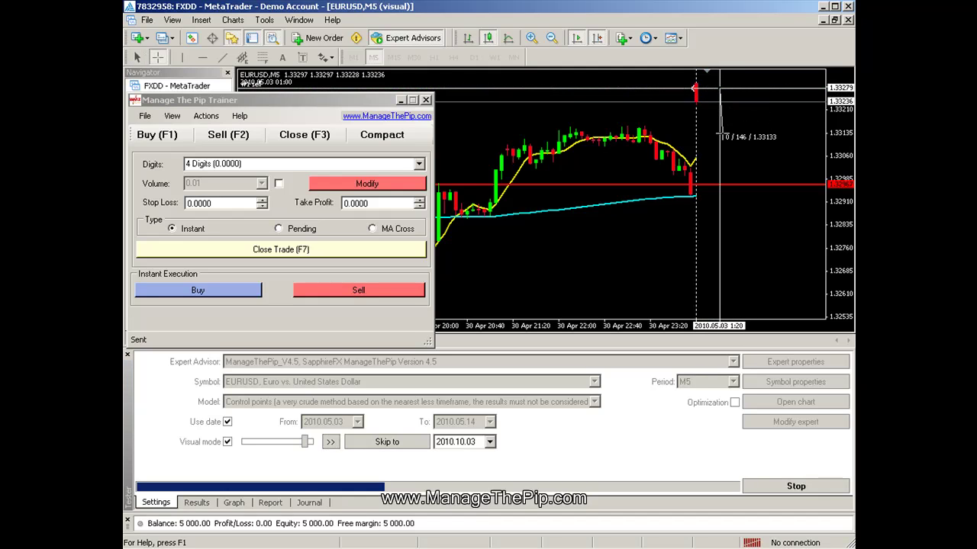
{"action": "left_click_drag", "start_coordinate": [718, 138], "coordinate": [720, 145]}
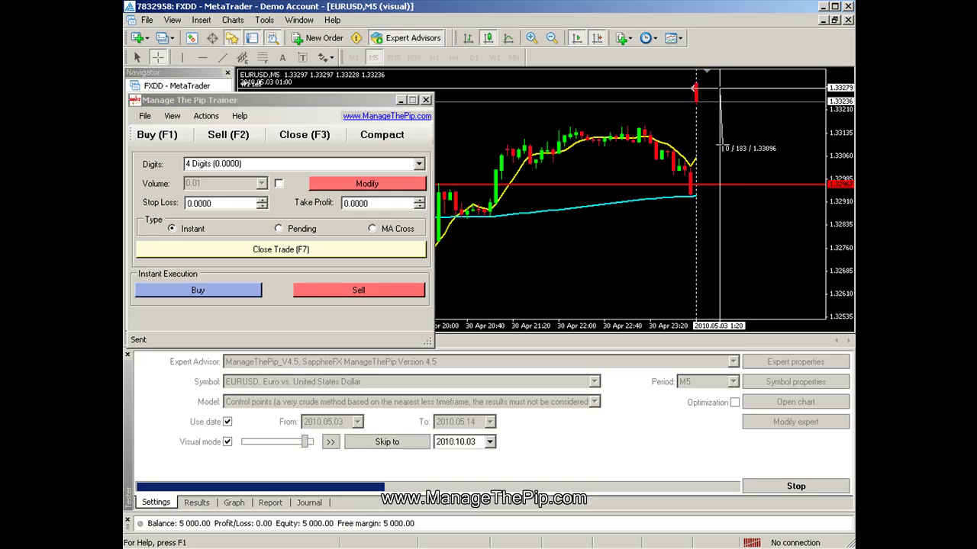
{"action": "left_click_drag", "start_coordinate": [719, 144], "coordinate": [721, 148]}
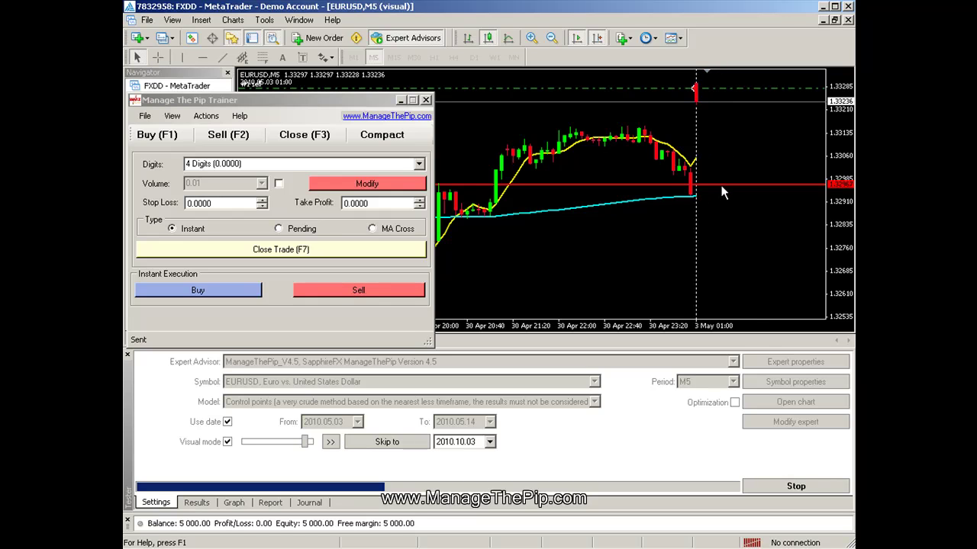
{"action": "left_click_drag", "start_coordinate": [719, 183], "coordinate": [721, 146]}
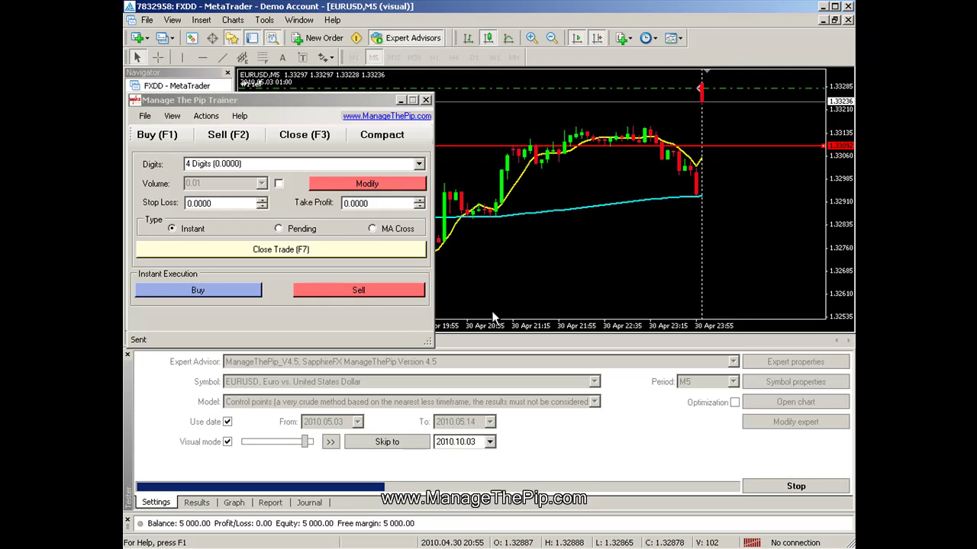
Slow the playback, move the sell trade's stop loss to 1.33270, and stop the backtest
{"action": "left_click", "coordinate": [331, 444]}
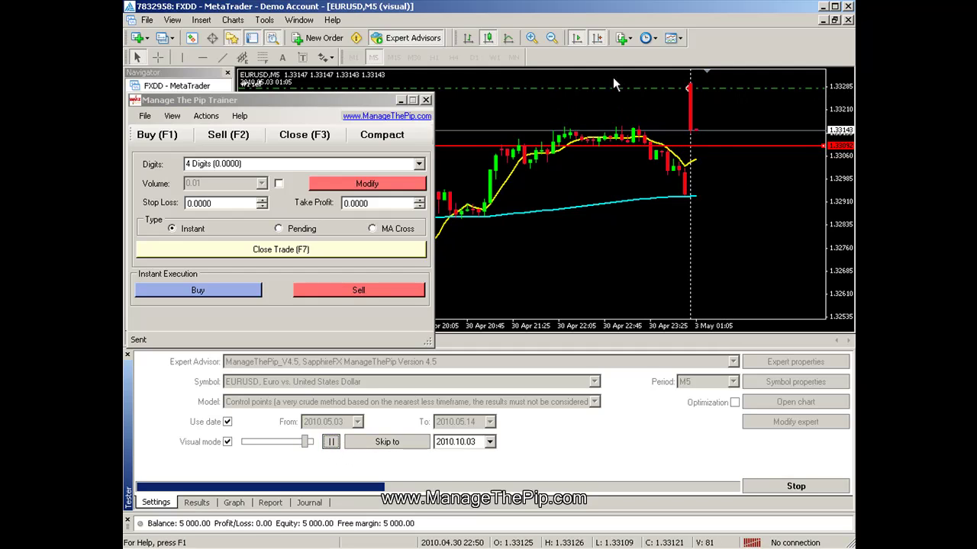
{"action": "left_click_drag", "start_coordinate": [306, 442], "coordinate": [260, 444]}
{"action": "left_click", "coordinate": [330, 442]}
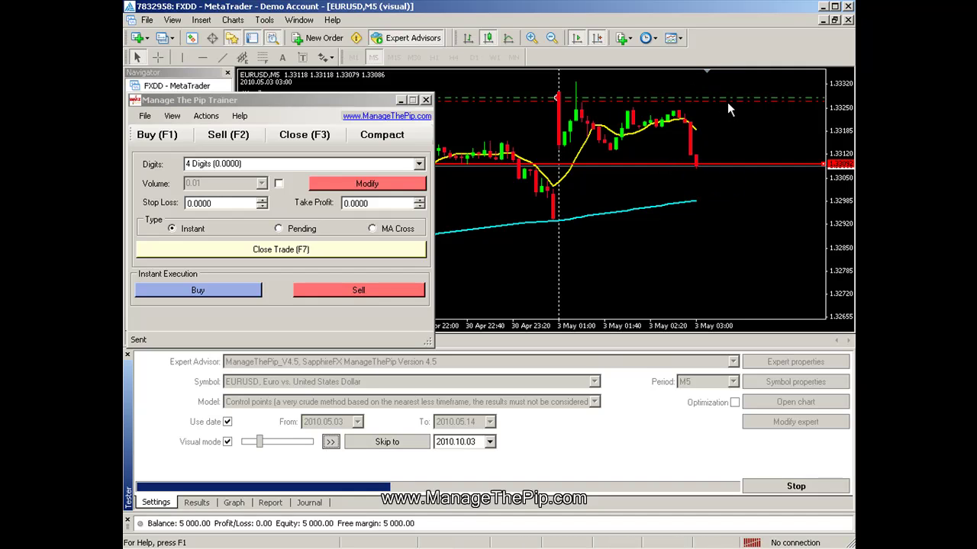
{"action": "left_click_drag", "start_coordinate": [725, 102], "coordinate": [702, 99]}
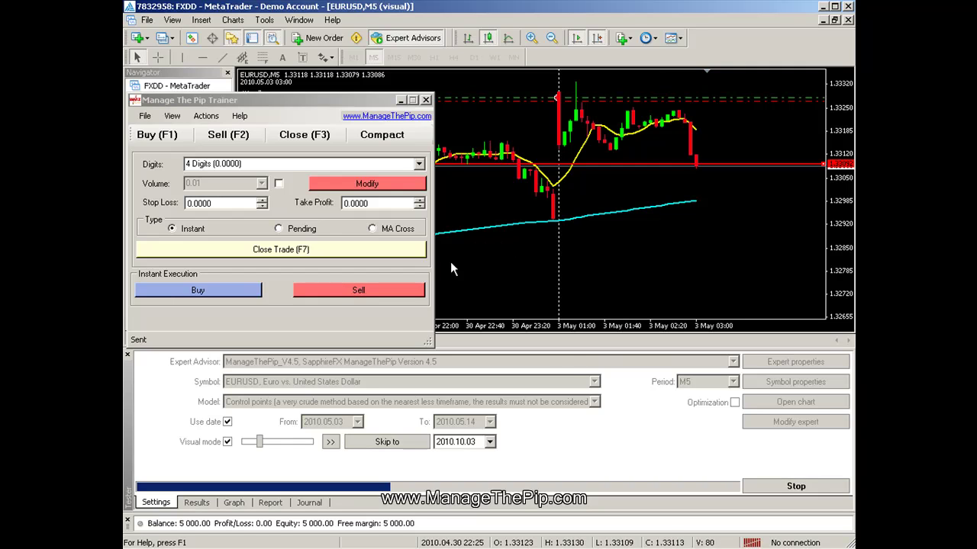
{"action": "left_click", "coordinate": [773, 490]}
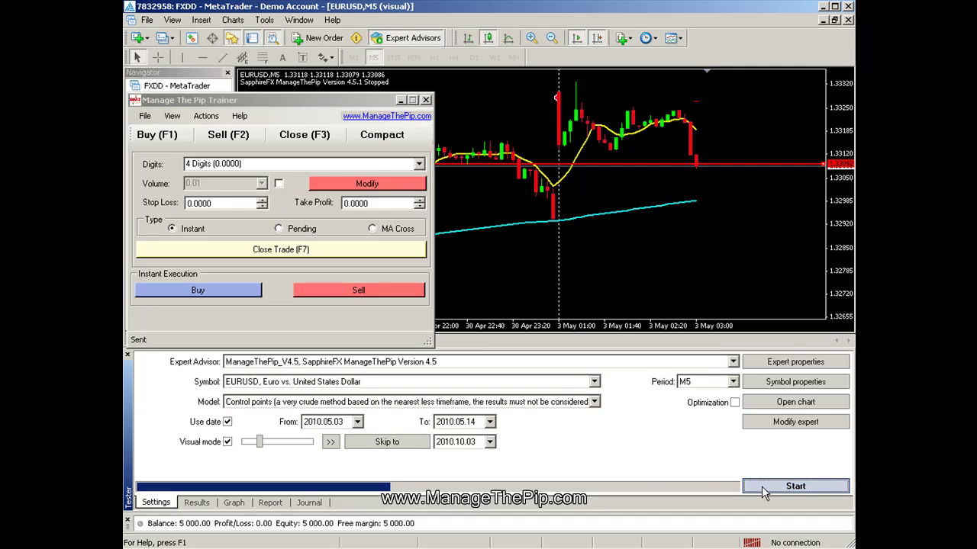
{"action": "left_click", "coordinate": [405, 112]}
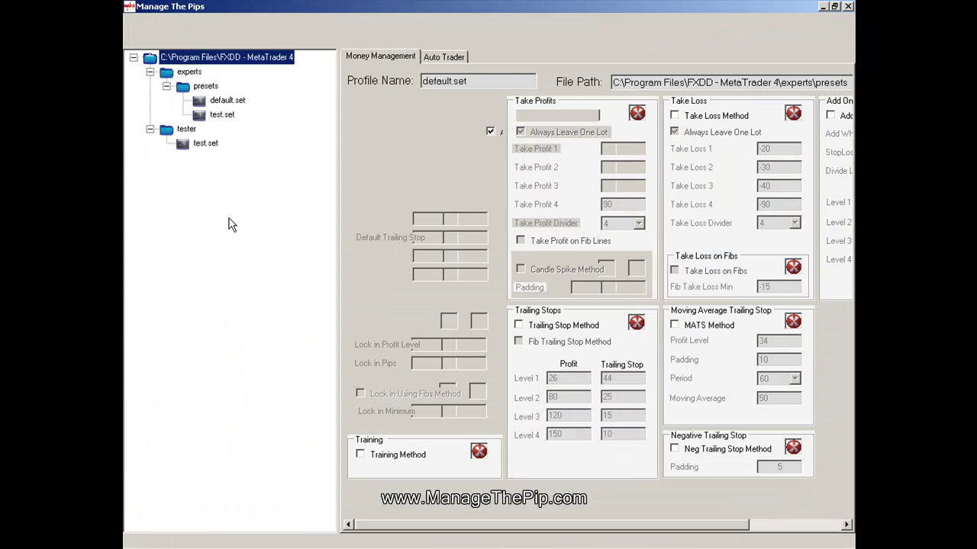
Change Lock in Pips to 5 in the tester's test.set profile and minimize Manage The Pips
{"action": "left_click", "coordinate": [206, 143]}
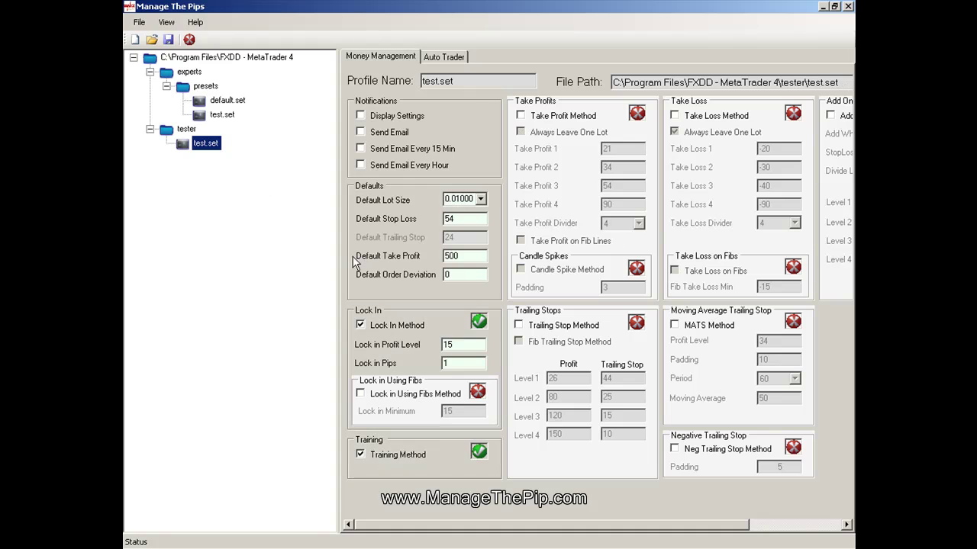
{"action": "left_click_drag", "start_coordinate": [338, 274], "coordinate": [238, 267]}
{"action": "left_click_drag", "start_coordinate": [353, 364], "coordinate": [321, 363]}
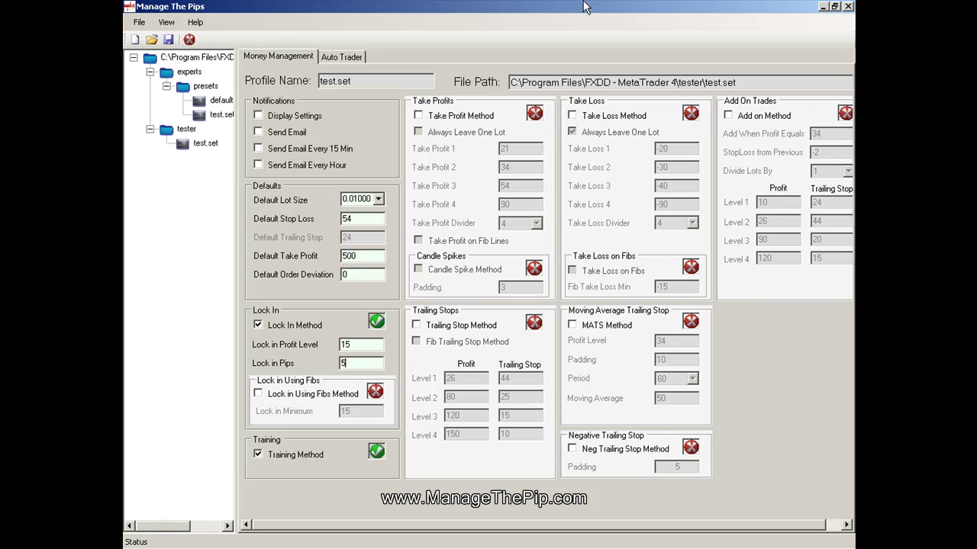
{"action": "left_click", "coordinate": [824, 7]}
Open a sell trade in the backtest, pause, and measure the pip distance from entry
{"action": "left_click", "coordinate": [359, 292]}
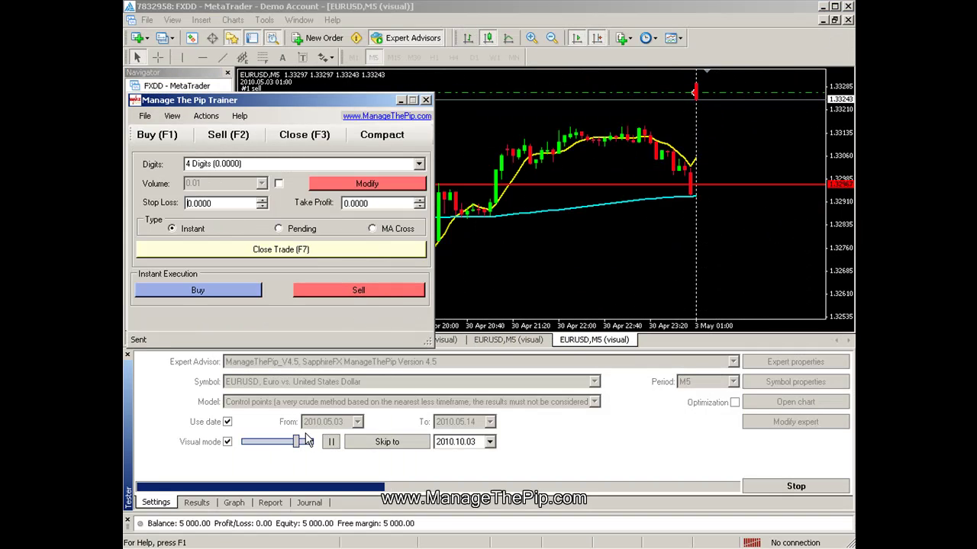
{"action": "left_click", "coordinate": [330, 442]}
{"action": "middle_click", "coordinate": [725, 148]}
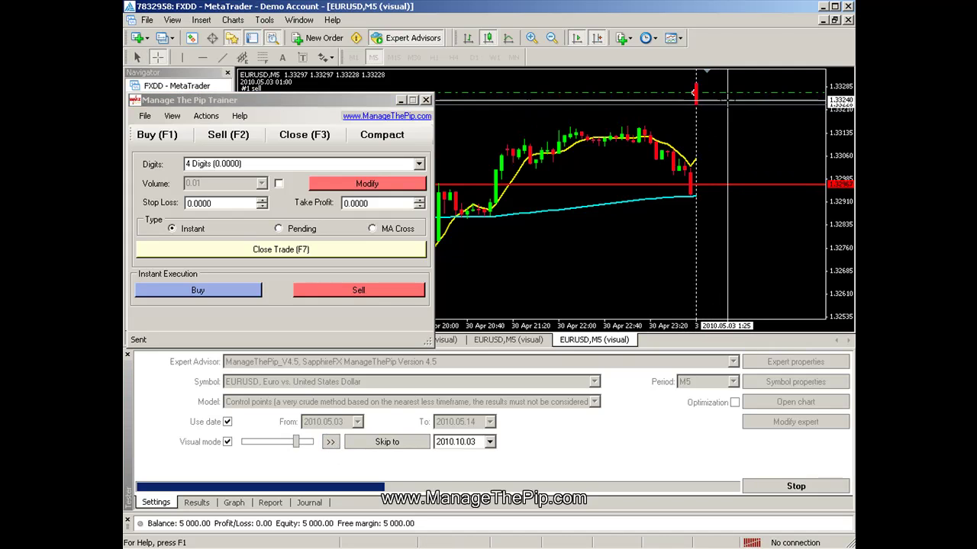
{"action": "left_click_drag", "start_coordinate": [726, 92], "coordinate": [734, 148]}
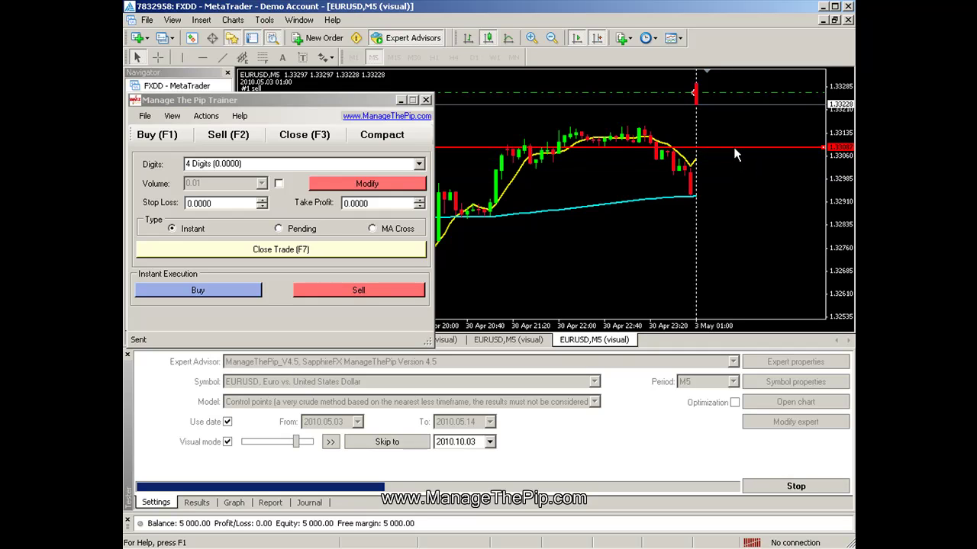
Run the test faster to about 3 May 03:00, measure the trade again, and stop the backtest
{"action": "left_click", "coordinate": [331, 444]}
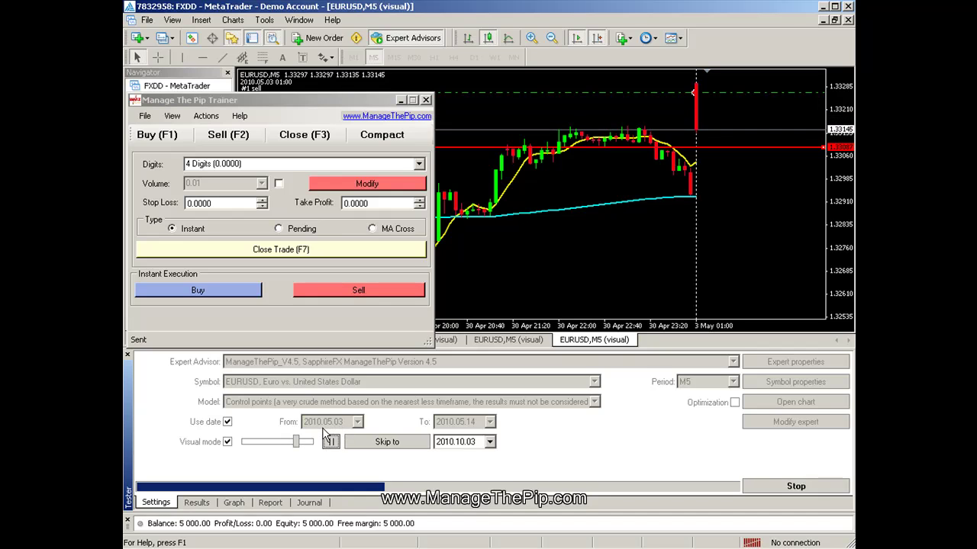
{"action": "left_click_drag", "start_coordinate": [296, 442], "coordinate": [305, 445]}
{"action": "left_click", "coordinate": [331, 442]}
{"action": "middle_click", "coordinate": [740, 95]}
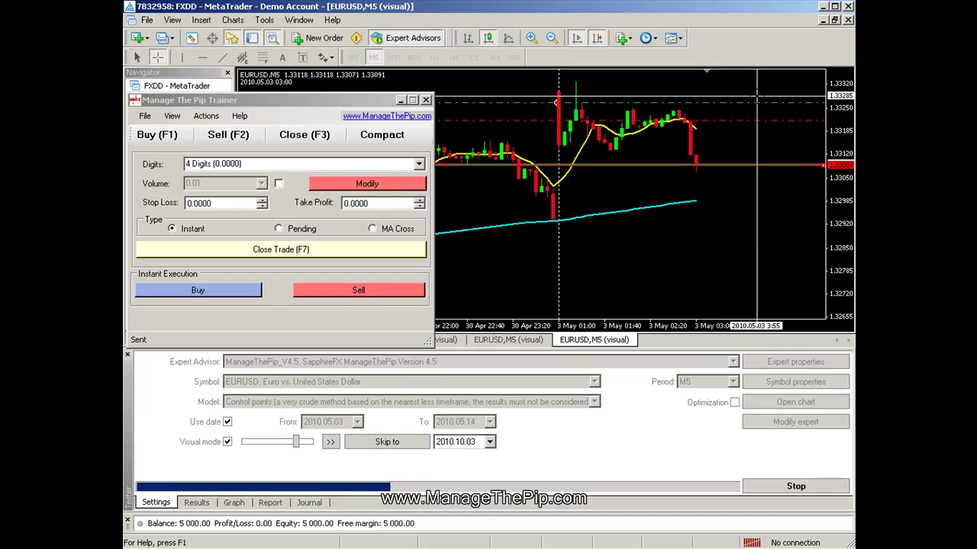
{"action": "left_click_drag", "start_coordinate": [726, 99], "coordinate": [709, 119]}
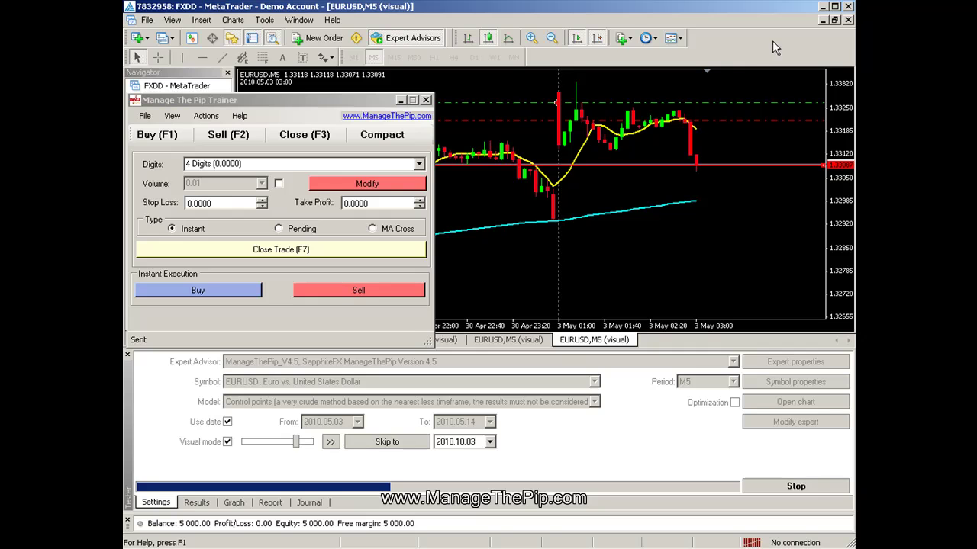
{"action": "left_click", "coordinate": [793, 486]}
{"action": "mouse_move", "coordinate": [409, 547]}
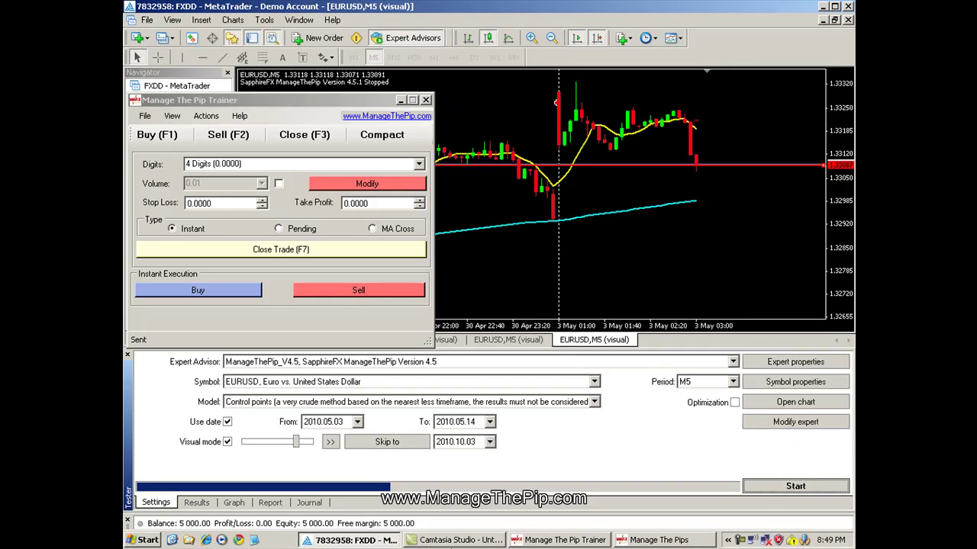
{"action": "left_click", "coordinate": [656, 541]}
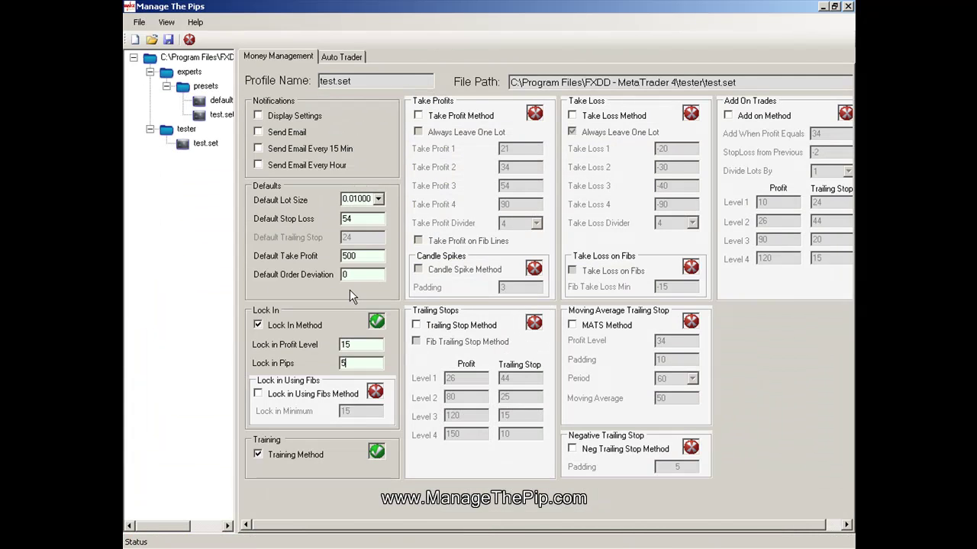
Enable Lock in Using Fibs Method for test.set, leaving Lock in Minimum at 15
{"action": "left_click", "coordinate": [267, 394]}
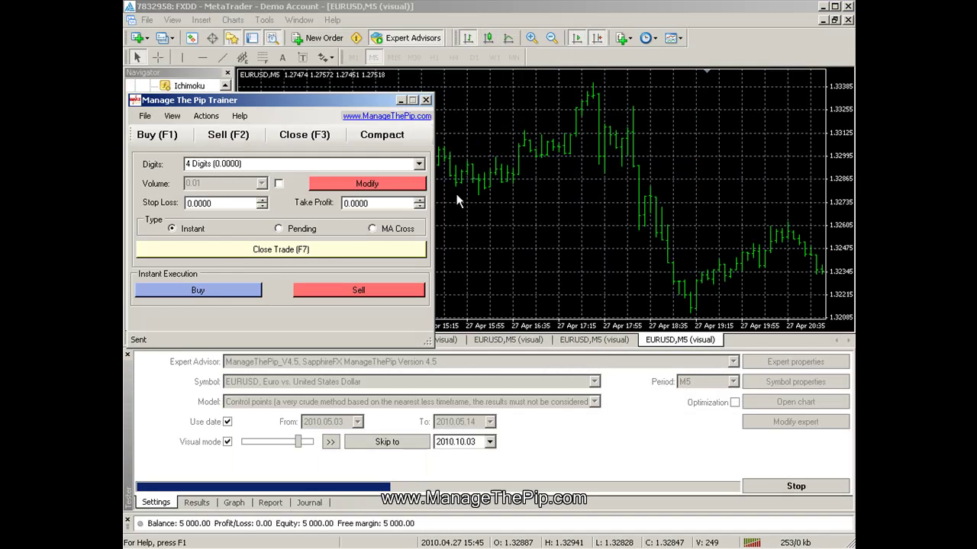
Apply Testtemplate to the new chart and add MTP_Fibs with levels 76.4, 61.8, 50.0 and 38.2
{"action": "right_click", "coordinate": [468, 181]}
{"action": "mouse_move", "coordinate": [565, 241]}
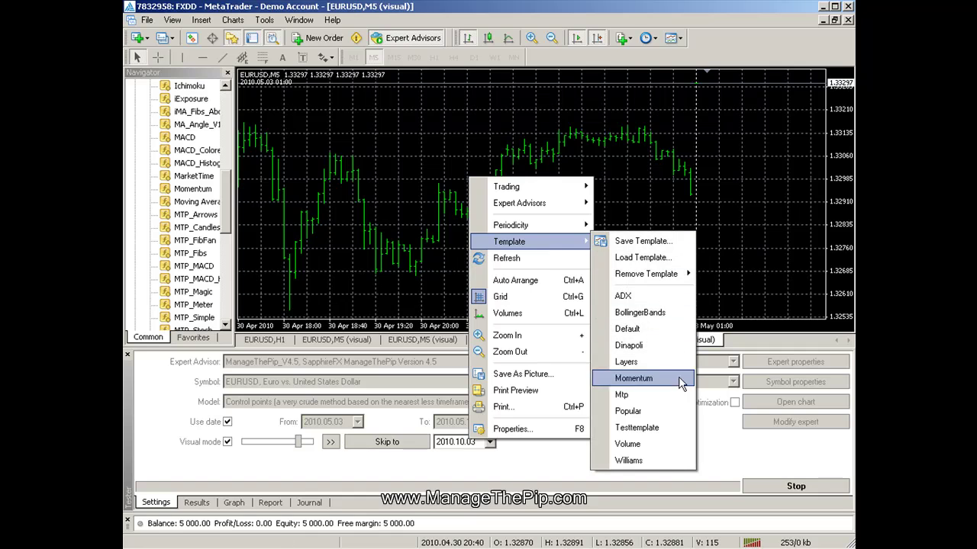
{"action": "left_click", "coordinate": [657, 428]}
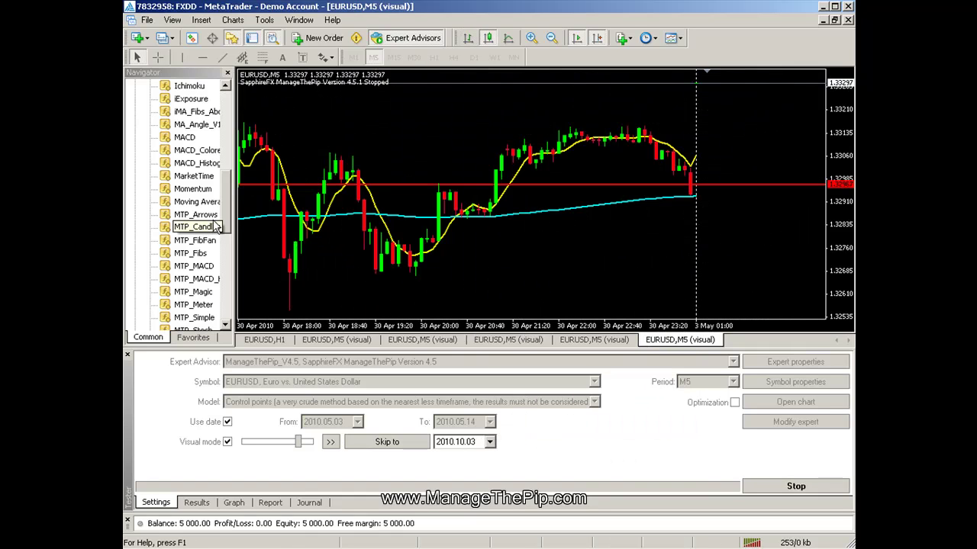
{"action": "left_click_drag", "start_coordinate": [224, 212], "coordinate": [220, 225]}
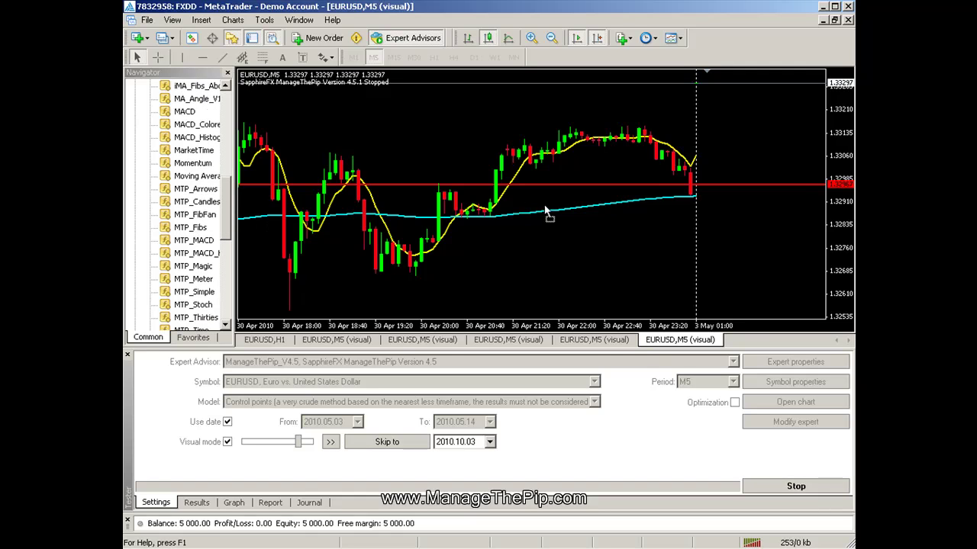
{"action": "left_click_drag", "start_coordinate": [527, 207], "coordinate": [526, 210]}
{"action": "left_click", "coordinate": [499, 355]}
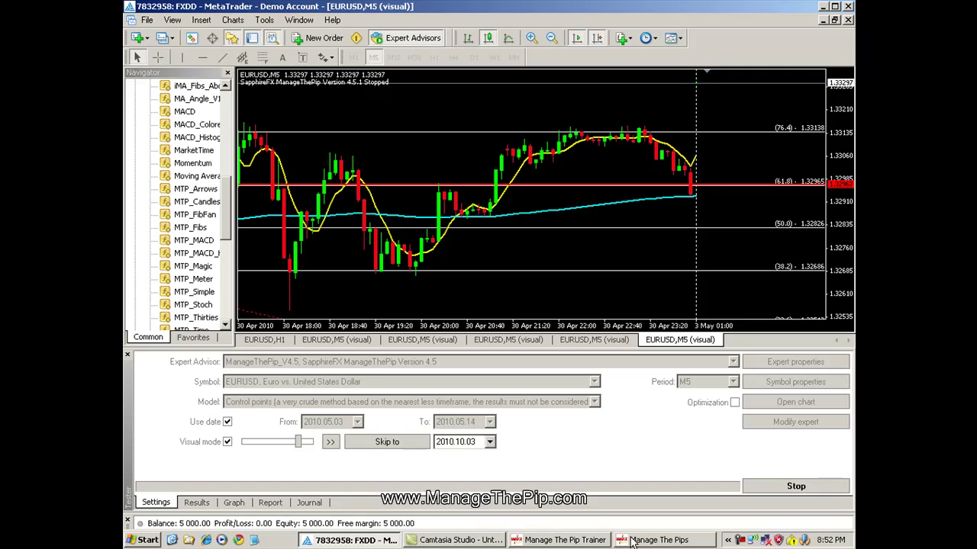
{"action": "left_click", "coordinate": [584, 542]}
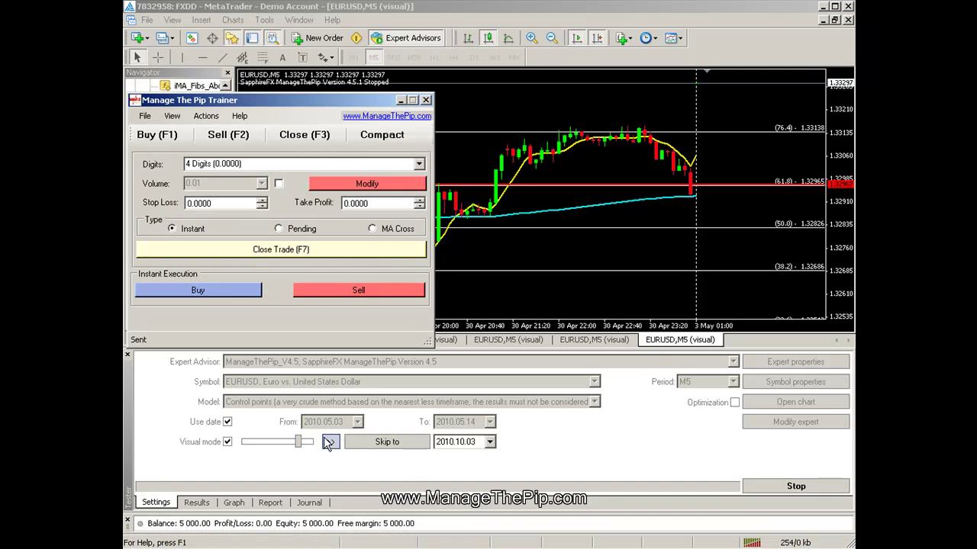
Resume the backtest, open a sell trade, then pause with the crosshair switched on
{"action": "left_click", "coordinate": [328, 443]}
{"action": "left_click", "coordinate": [343, 294]}
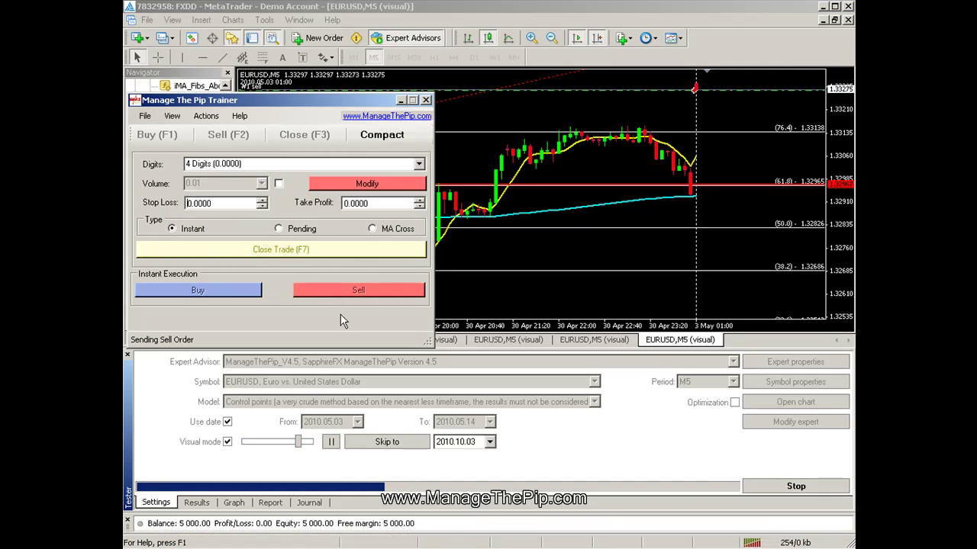
{"action": "left_click", "coordinate": [331, 444]}
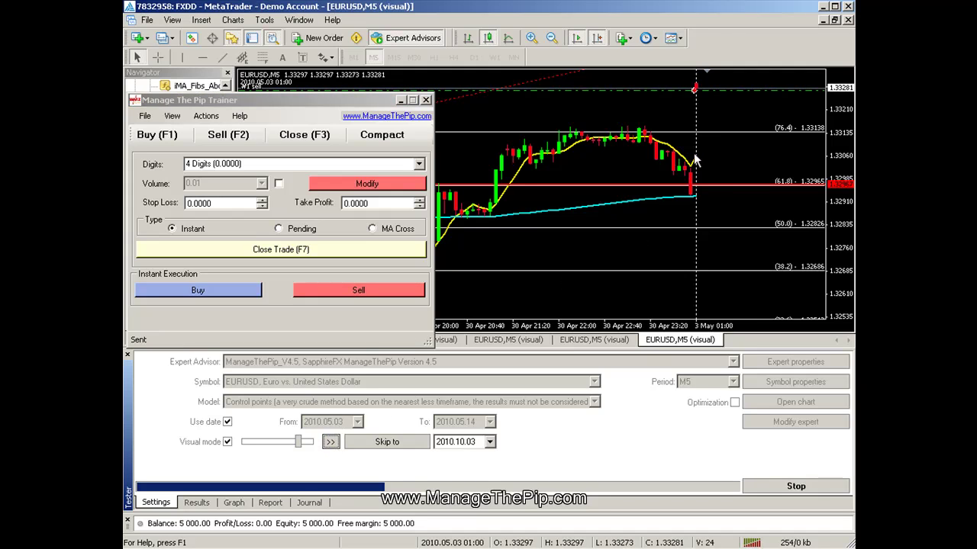
{"action": "middle_click", "coordinate": [710, 126]}
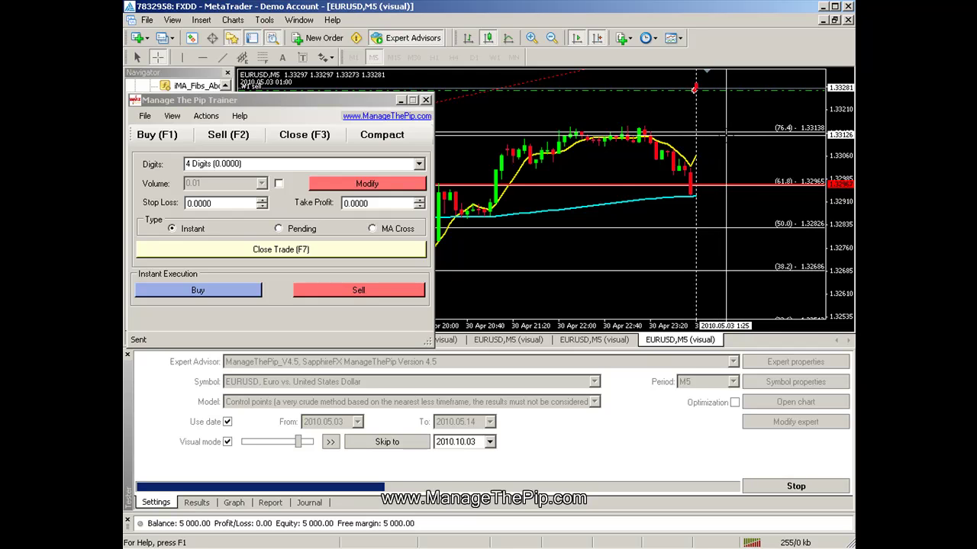
Speed playback up to about 3 May 03:05, pause, and measure price near 1.3308
{"action": "mouse_move", "coordinate": [298, 441]}
{"action": "left_mouse_down"}
{"action": "mouse_move", "coordinate": [322, 443]}
{"action": "mouse_move", "coordinate": [304, 442]}
{"action": "left_mouse_up"}
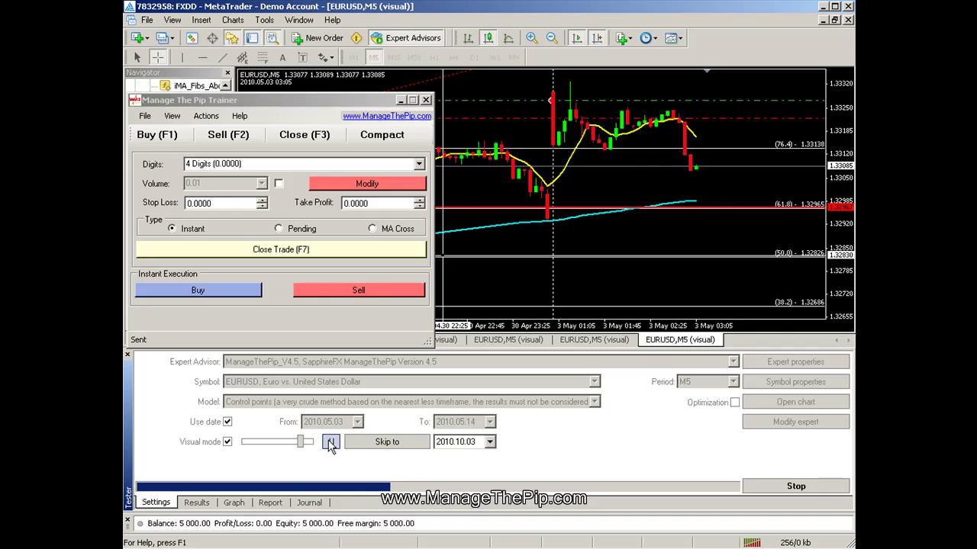
{"action": "left_click", "coordinate": [329, 444]}
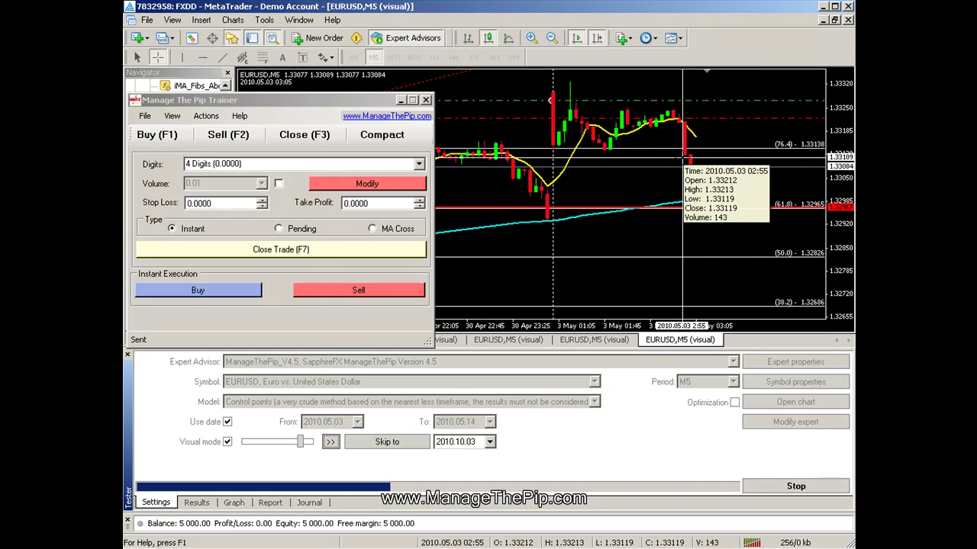
{"action": "left_click", "coordinate": [689, 100]}
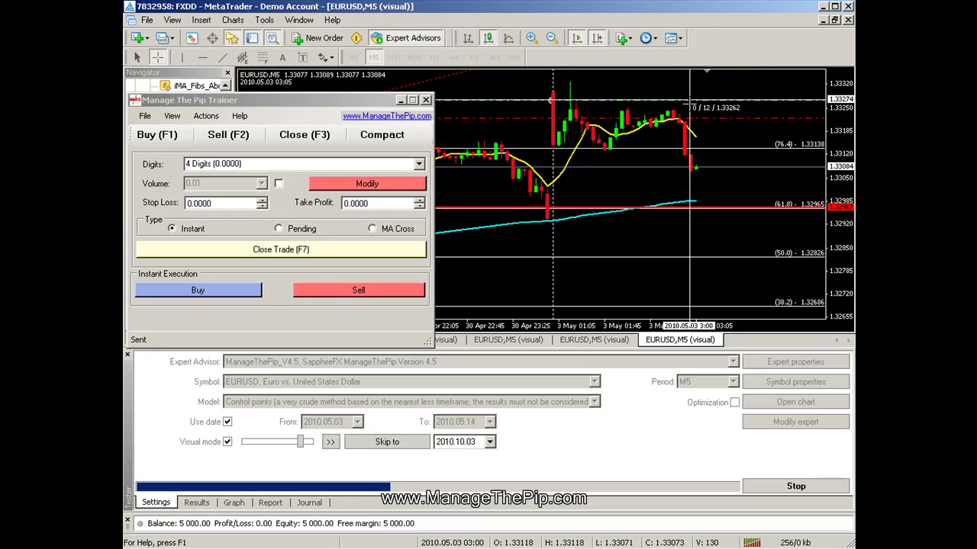
{"action": "left_click_drag", "start_coordinate": [690, 120], "coordinate": [669, 141]}
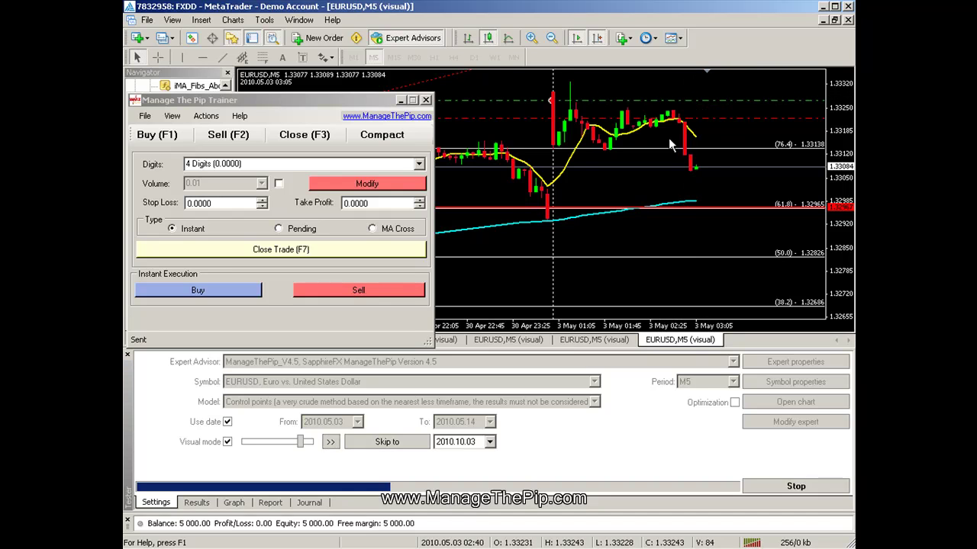